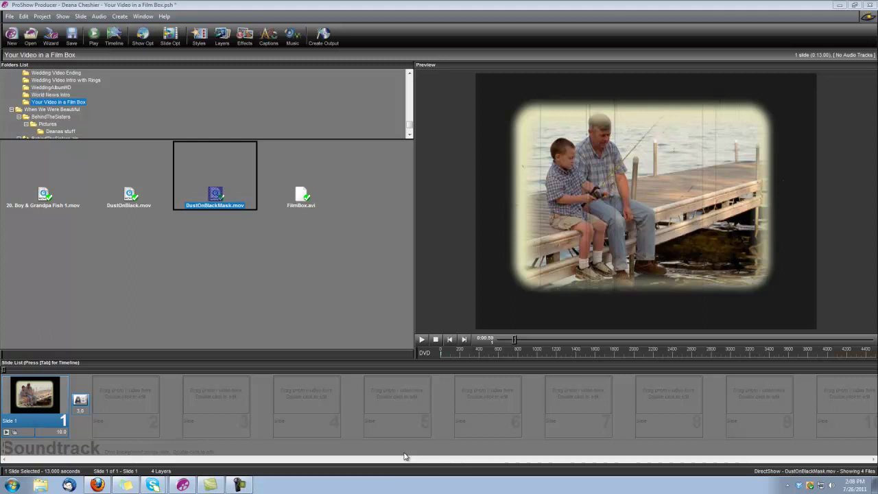
Preview the finished slide, then cut it from the show
click(422, 339)
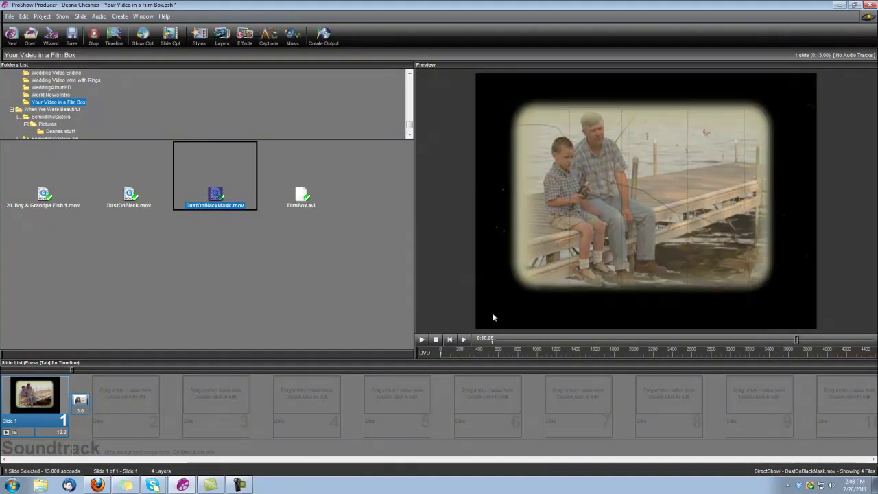
click(436, 340)
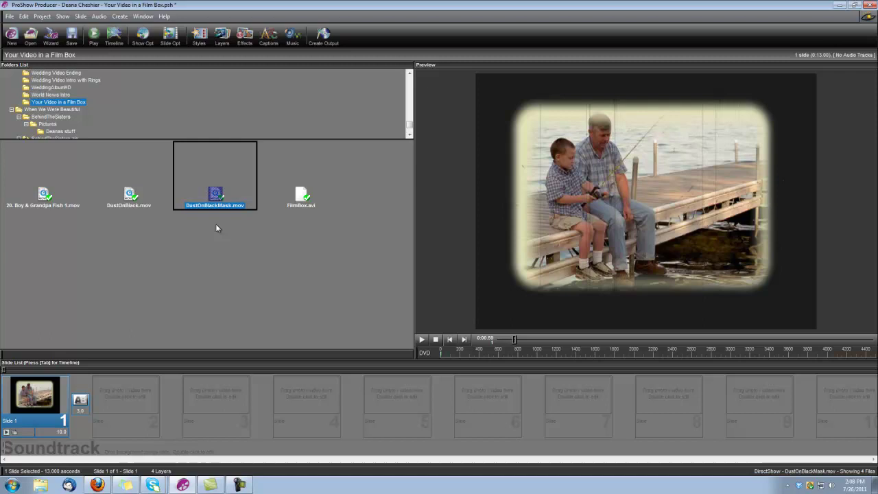
right_click(47, 392)
click(73, 299)
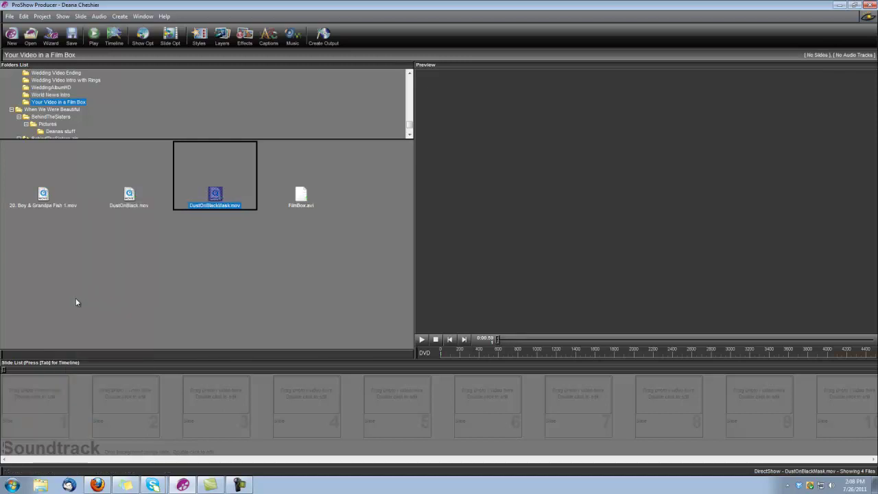
Build a 10-second first slide from the FilmBox.avi clip
click(301, 199)
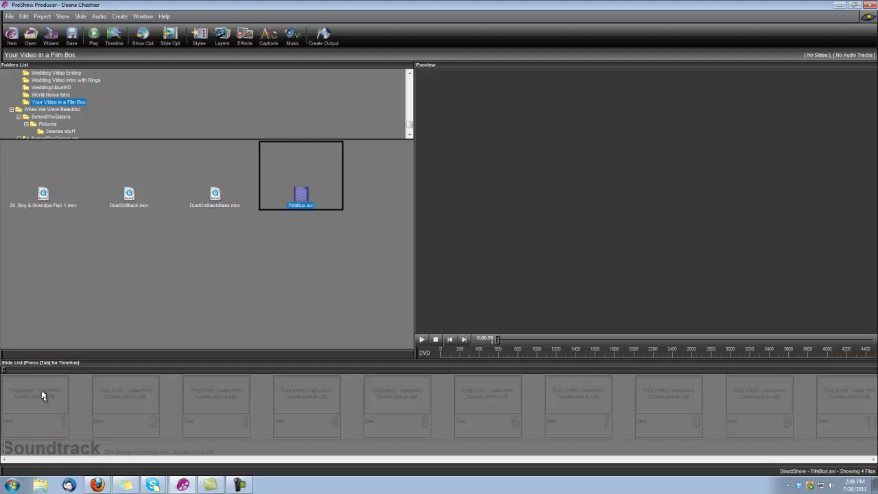
drag(44, 397, 44, 397)
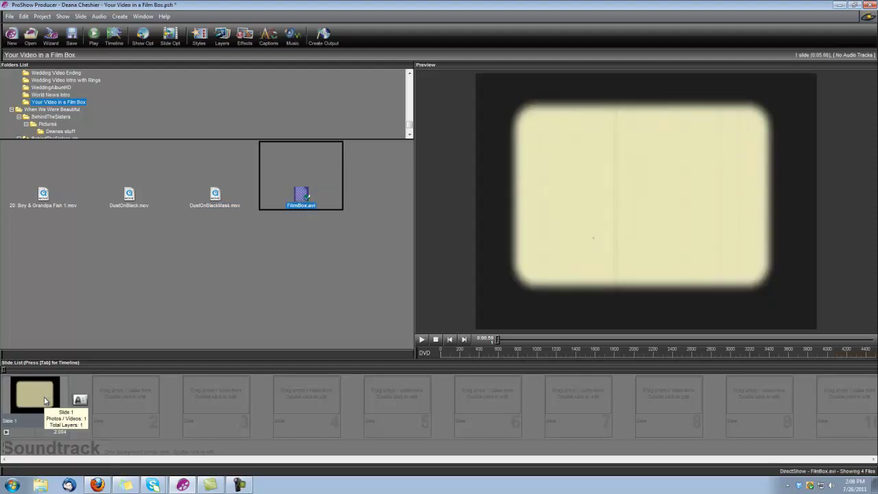
click(64, 433)
text(10)
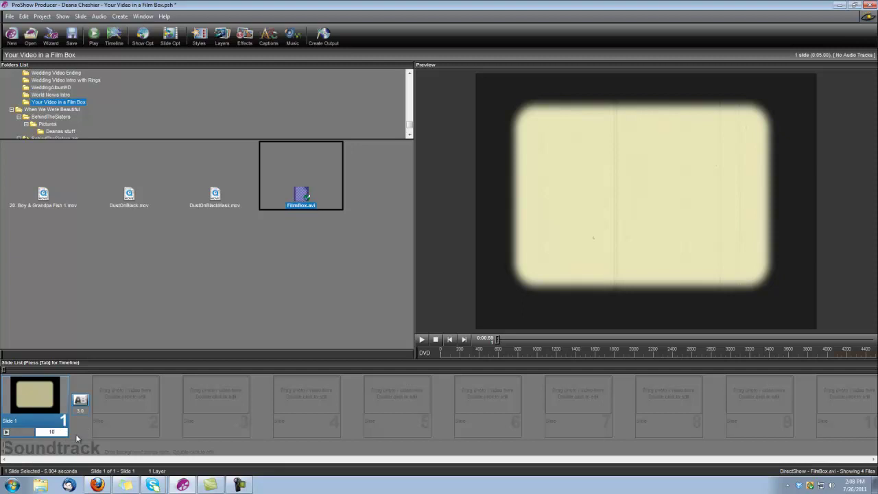
key(Return)
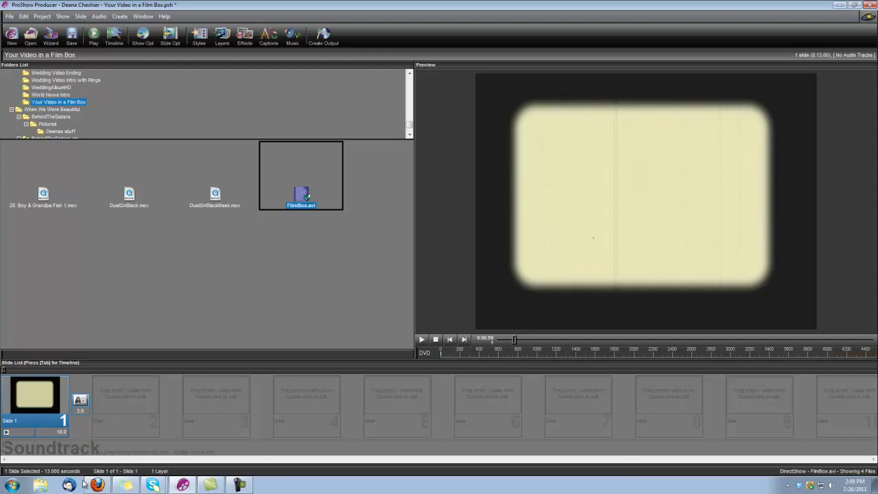
Enable 'Loop video until end of slide' for the FilmBox layer in slide 1
double_click(47, 396)
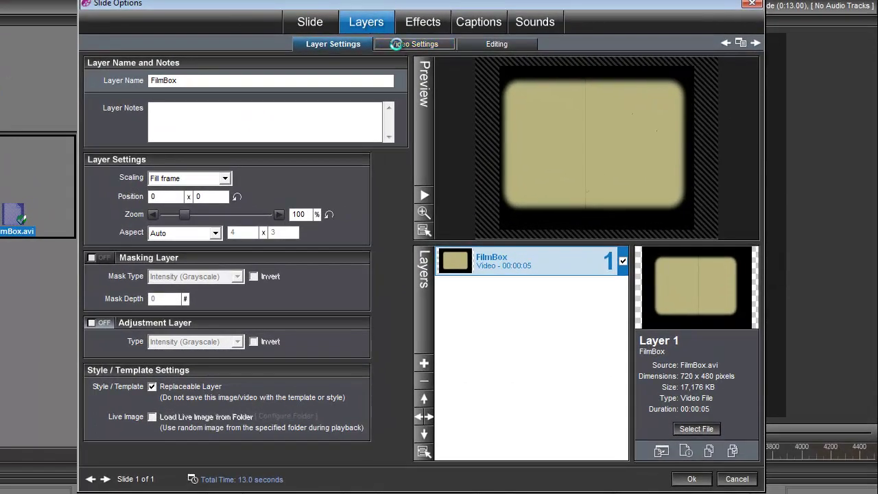
click(396, 43)
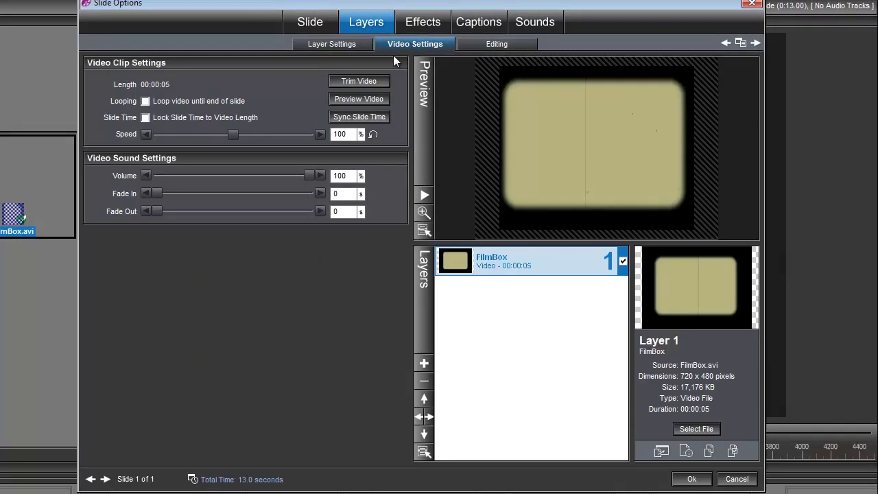
click(147, 100)
Add '20. Boy & Grandpa Fish 1' as a video layer above FilmBox
click(424, 363)
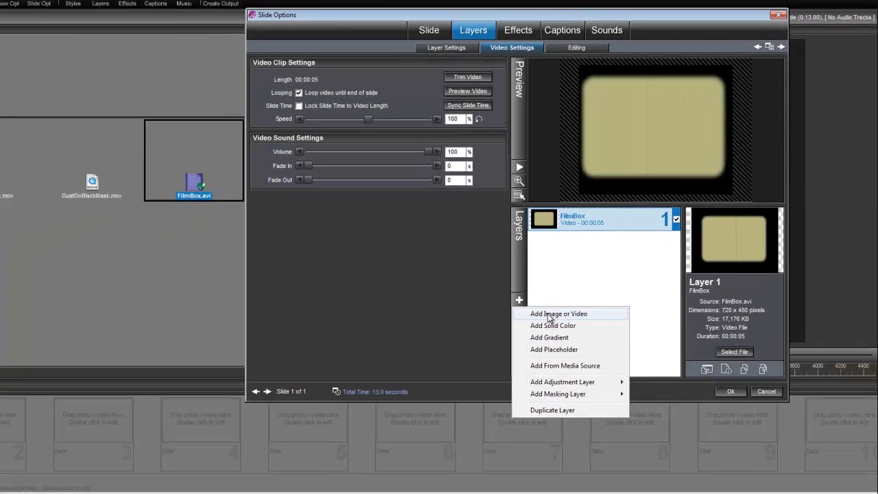
click(471, 375)
click(283, 116)
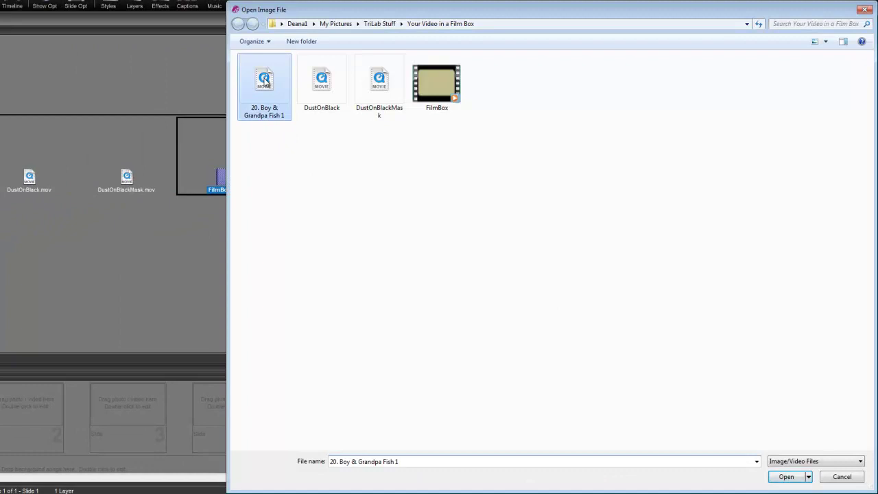
click(787, 477)
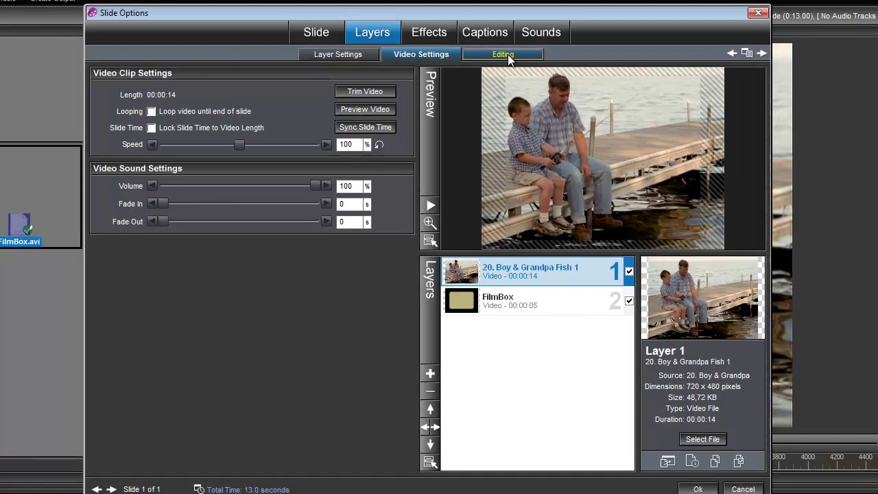
Give the fishing layer a transparent rounded-rectangle vignette with an adjusted edge size
click(592, 49)
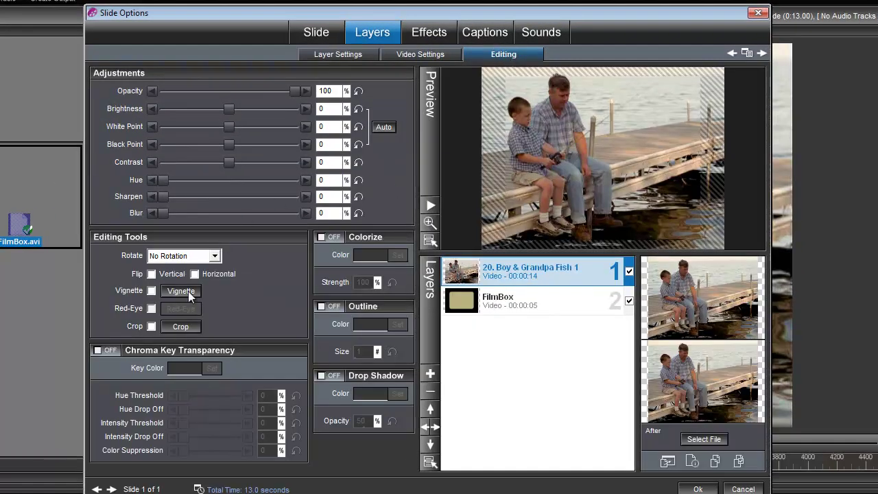
click(152, 291)
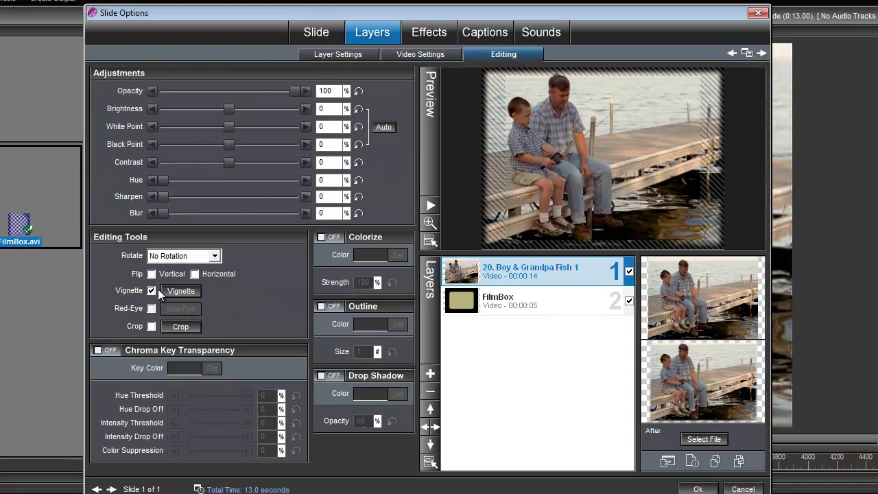
click(177, 292)
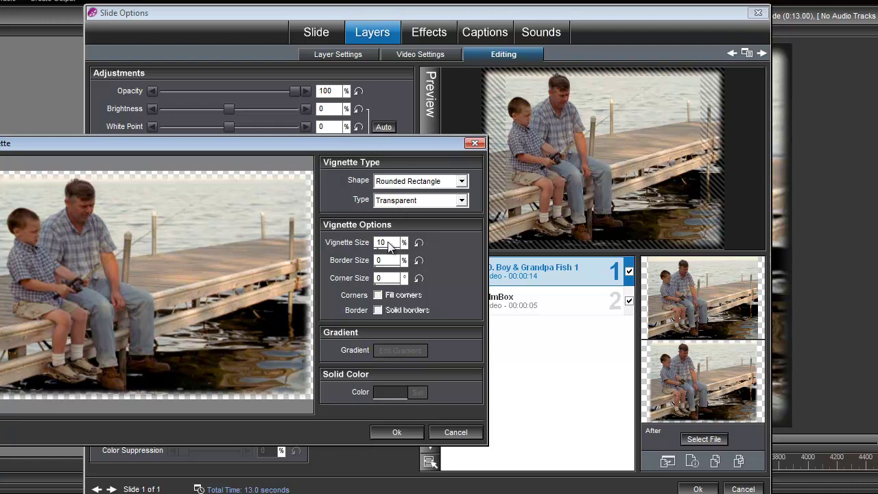
mouse_move(391, 249)
mouse_down()
mouse_move(324, 259)
mouse_move(372, 257)
mouse_move(362, 262)
mouse_up()
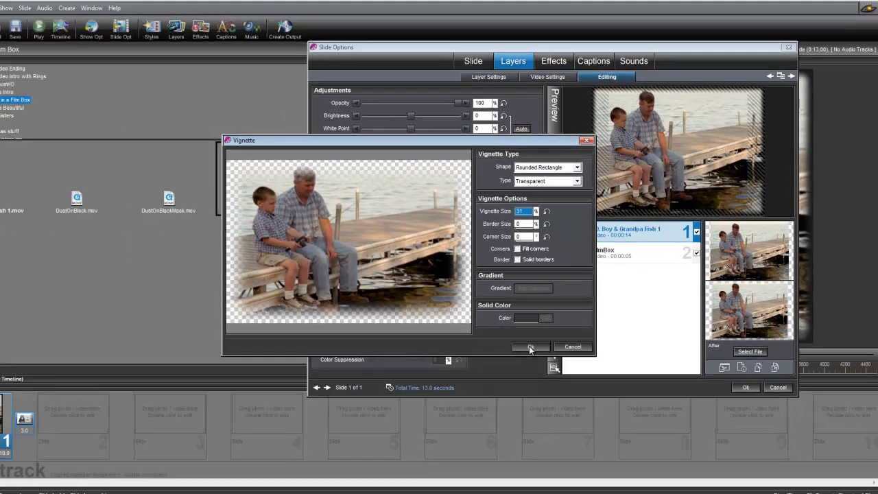
click(529, 347)
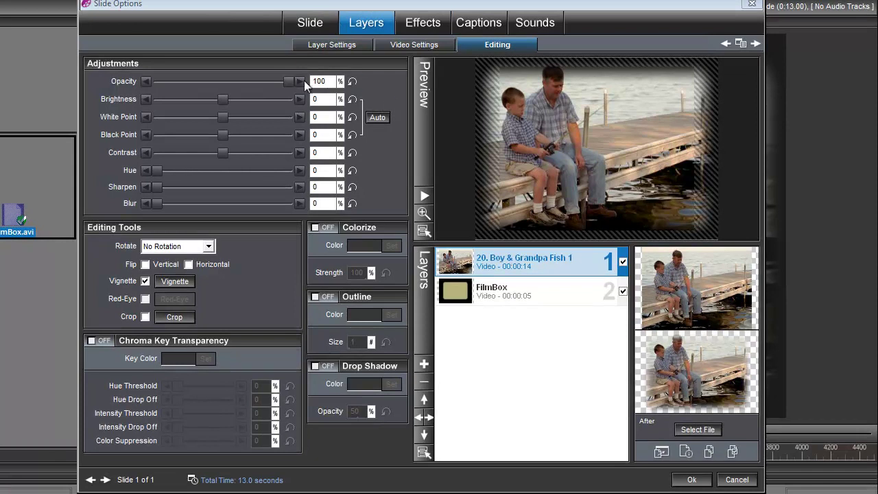
Set the fishing layer's opacity to 70%
double_click(329, 82)
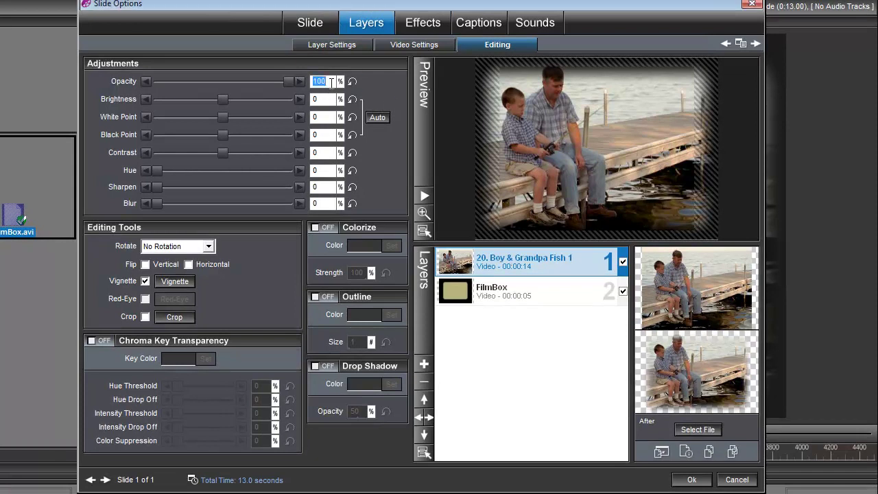
text(70)
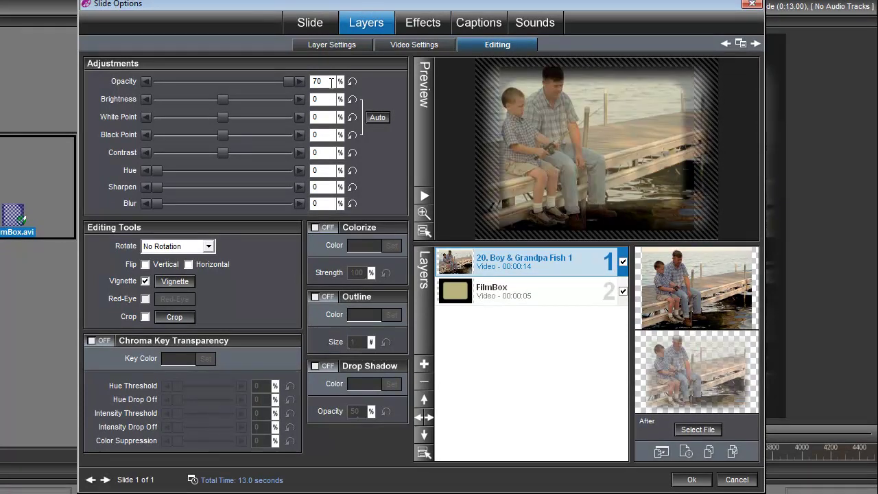
key(Return)
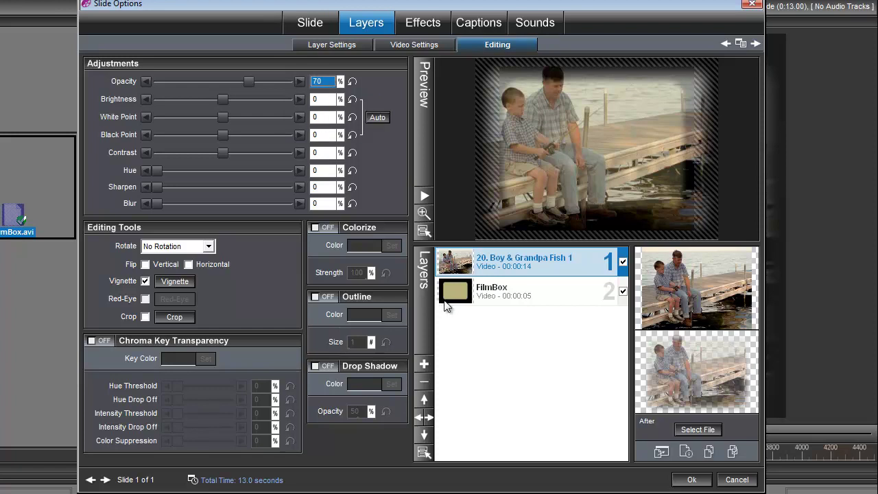
Zoom the fishing video layer down to 75% in Layer Settings
click(336, 45)
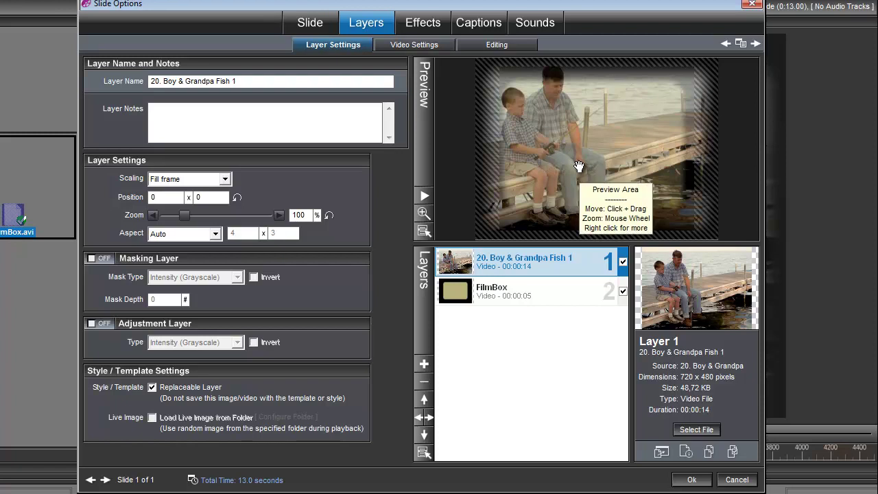
scroll(581, 150, down, 2)
scroll(581, 149, down, 1)
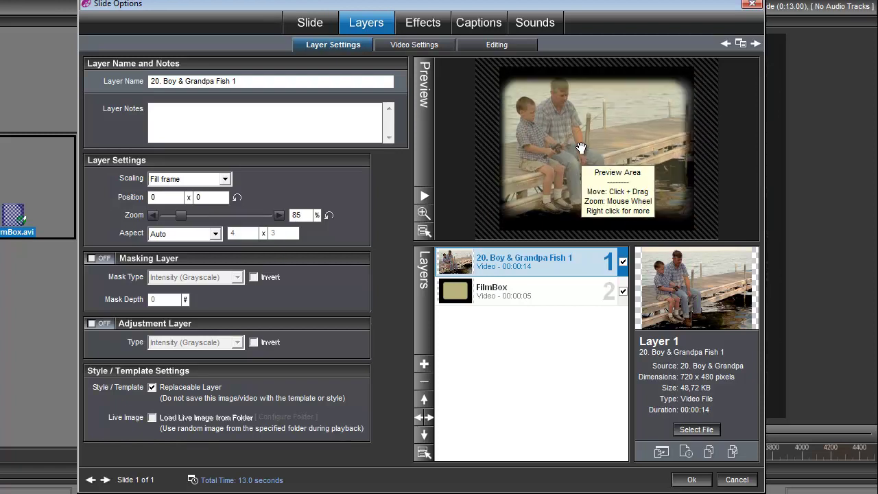
scroll(580, 149, down, 1)
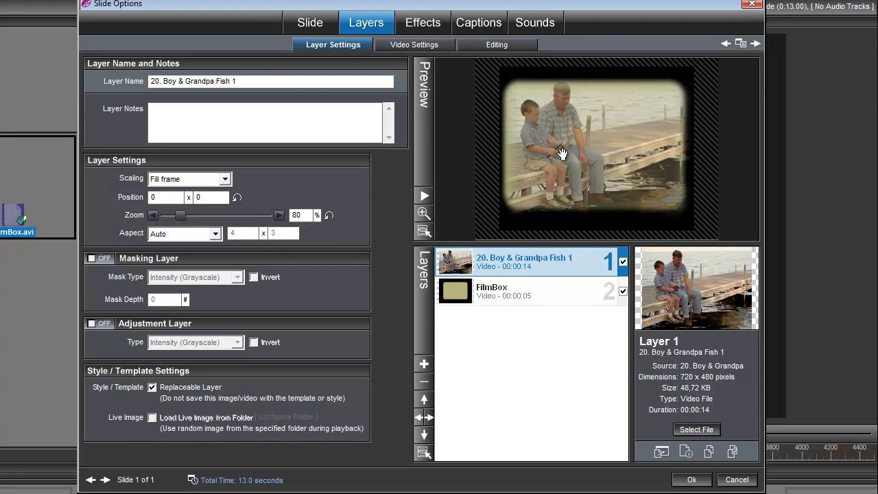
scroll(562, 154, down, 1)
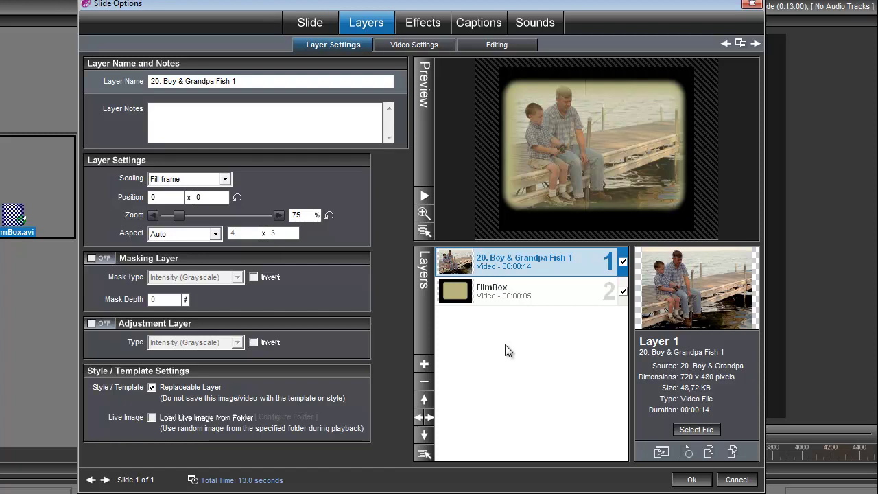
Add the DustOnBlack video as the top layer, looping until slide end
click(424, 364)
click(471, 382)
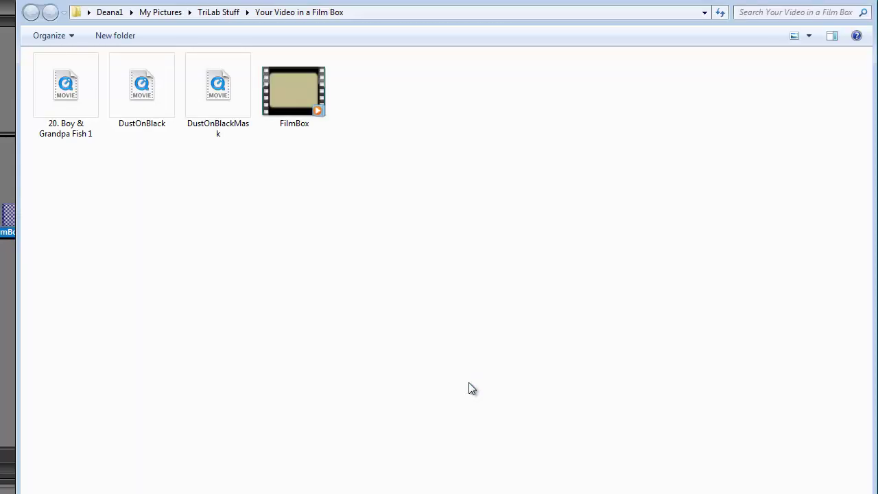
click(135, 92)
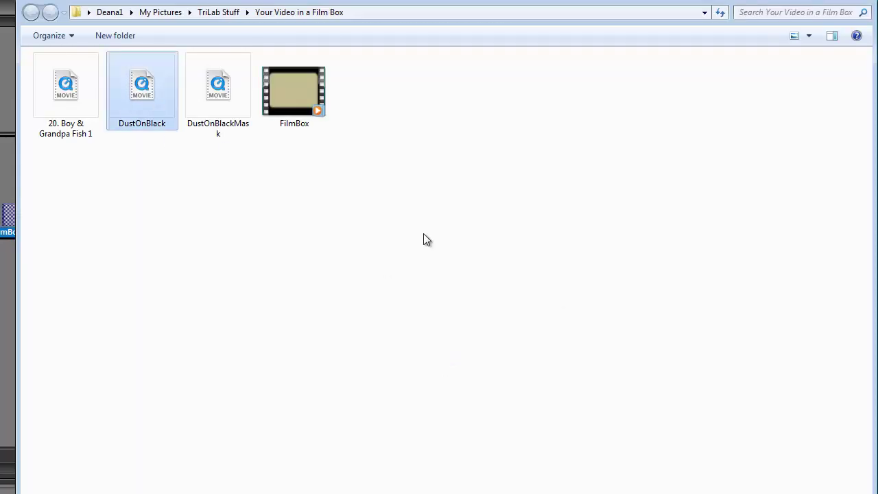
key(Return)
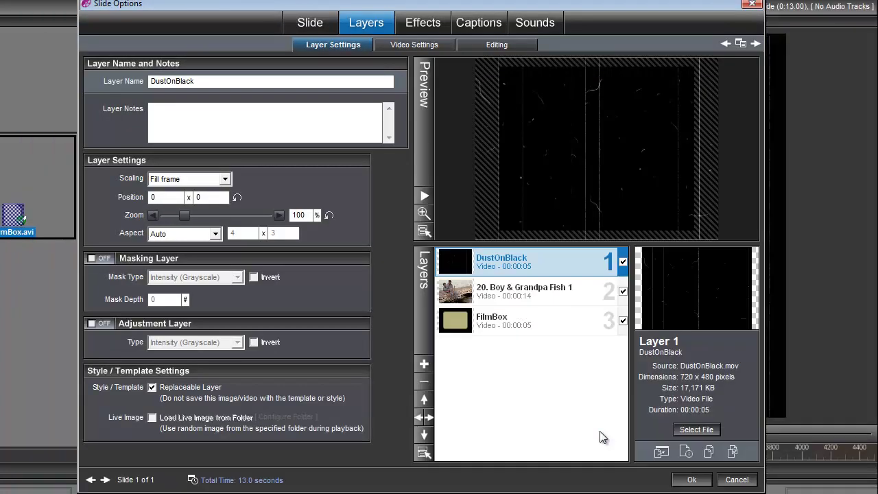
click(414, 45)
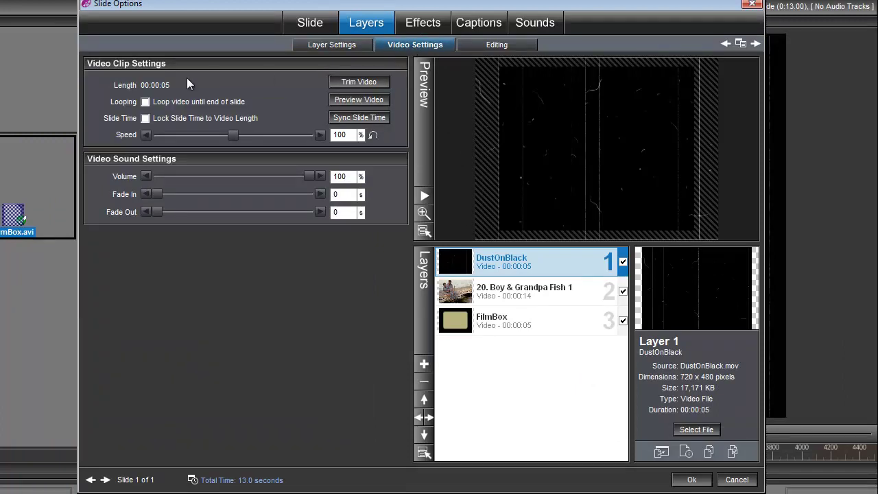
click(145, 102)
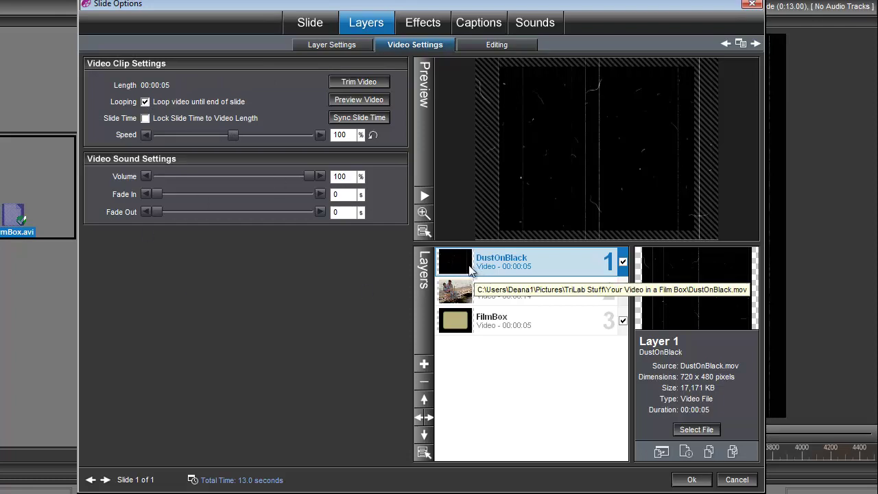
click(425, 366)
mouse_move(474, 483)
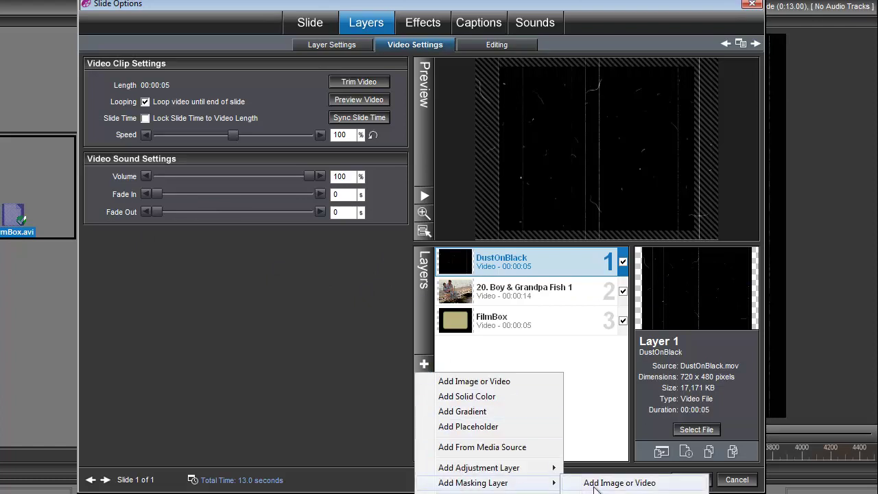
Add DustOnBlackMask as a masking layer set to loop until slide end
click(609, 484)
click(217, 127)
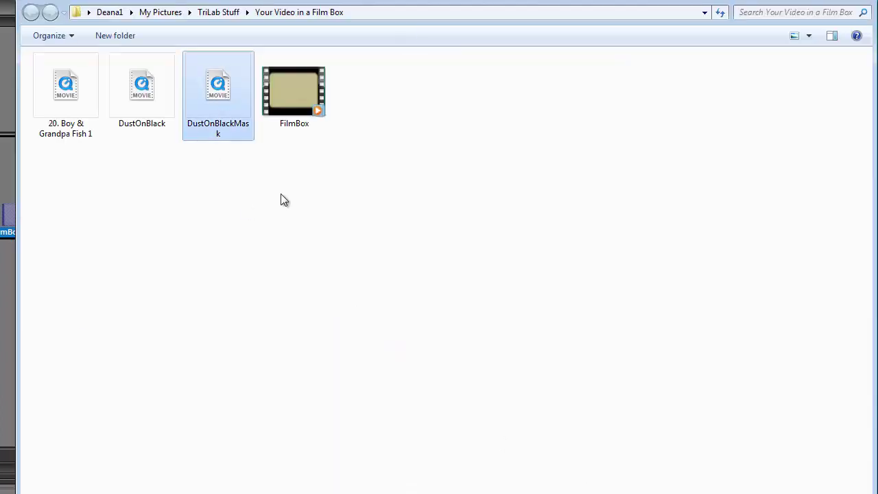
key(Return)
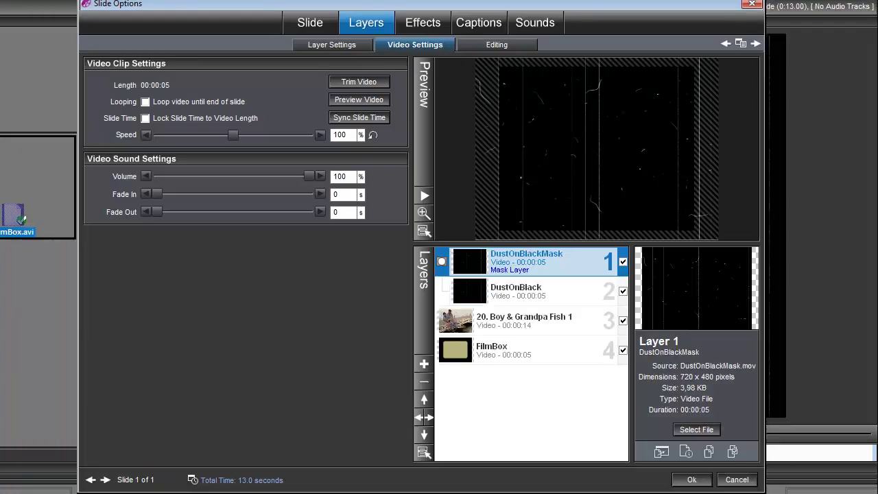
click(145, 103)
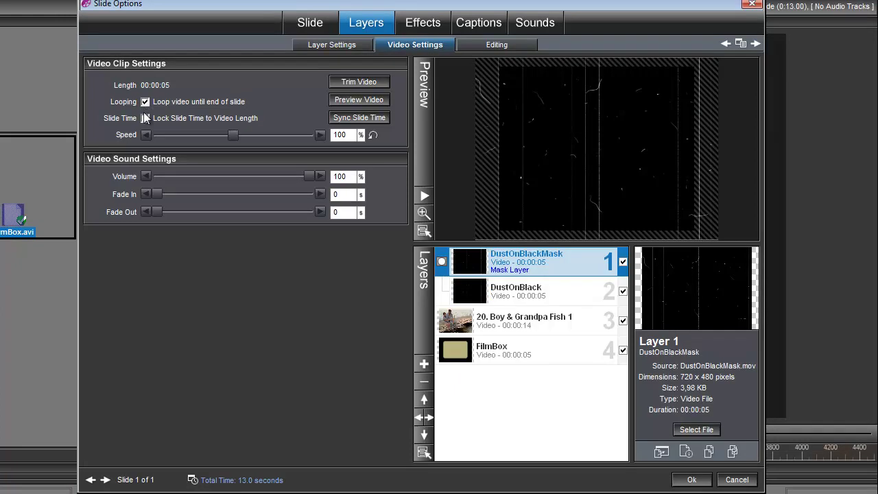
Accept the slide options and play the slide to check the aged film look
click(692, 482)
click(691, 480)
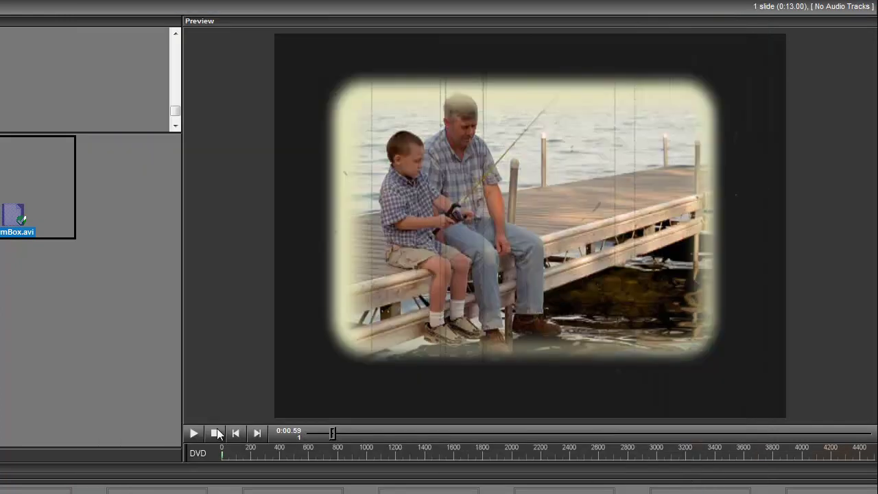
click(187, 433)
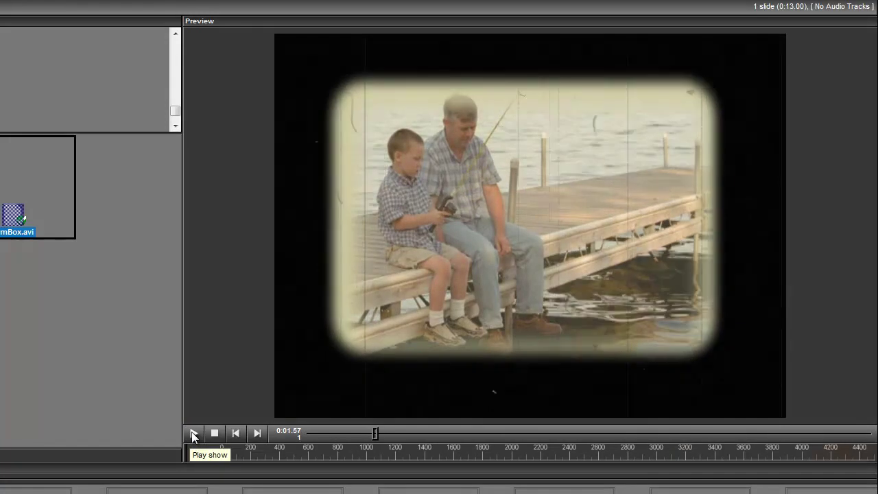